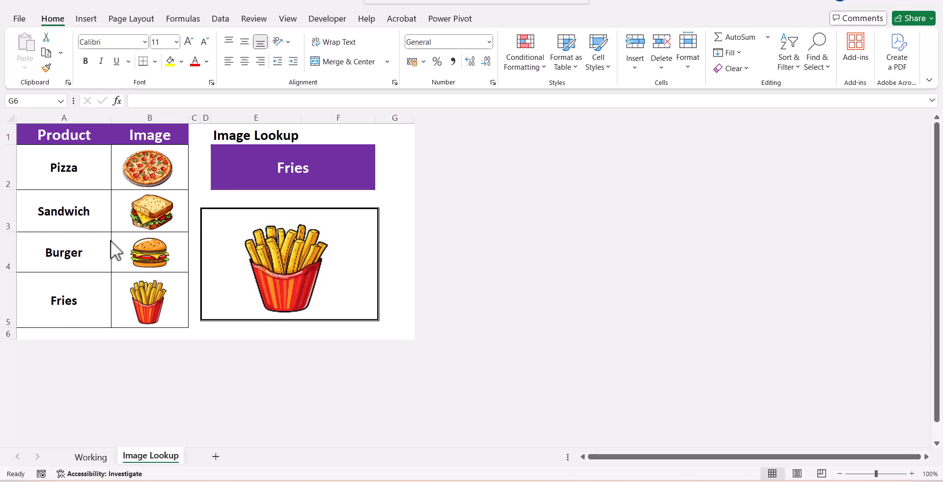
- Switch the product selected in E2 of the finished Image Lookup example to Sandwich, Burger and Pizza in turn
{"action": "left_click", "coordinate": [366, 174]}
{"action": "left_click", "coordinate": [381, 184]}
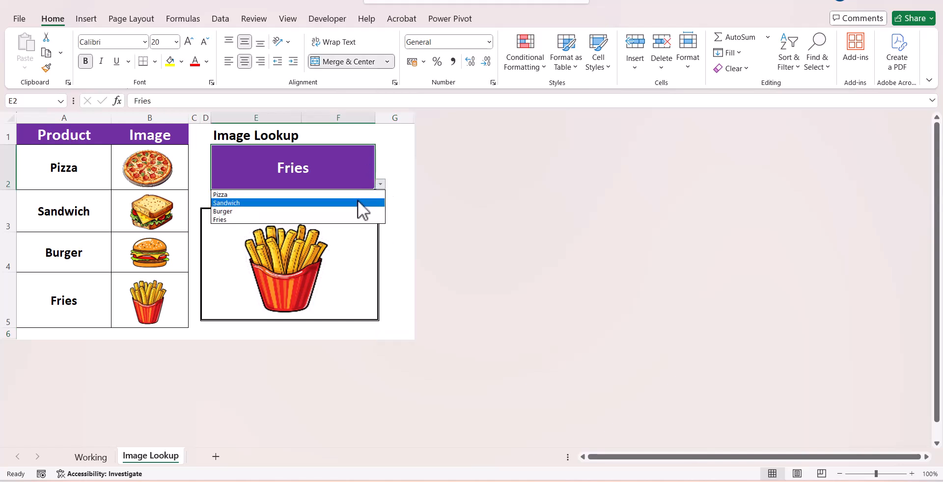
{"action": "left_click", "coordinate": [363, 204]}
{"action": "left_click", "coordinate": [380, 185]}
{"action": "left_click", "coordinate": [357, 211]}
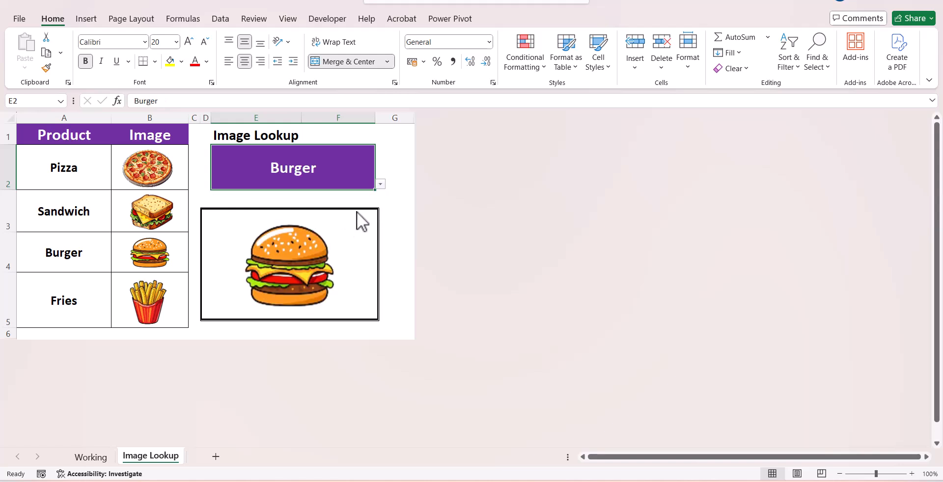
{"action": "left_click", "coordinate": [381, 184]}
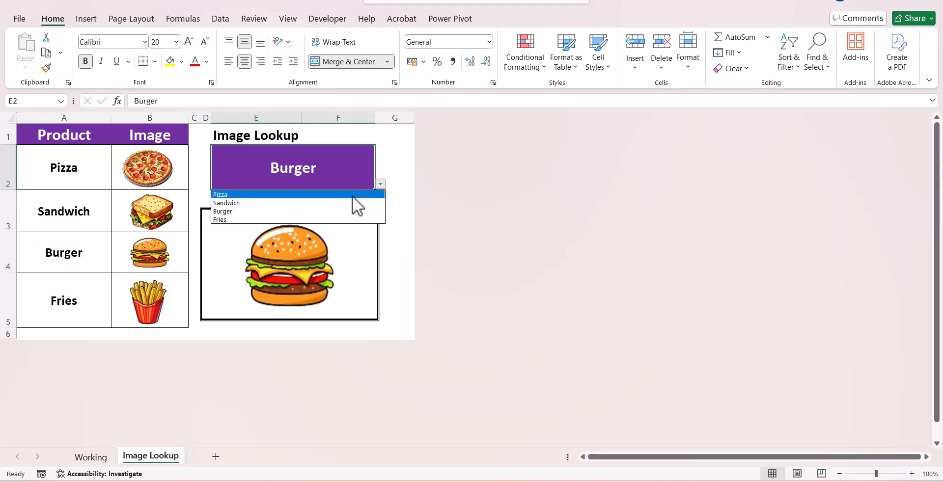
{"action": "left_click", "coordinate": [357, 195]}
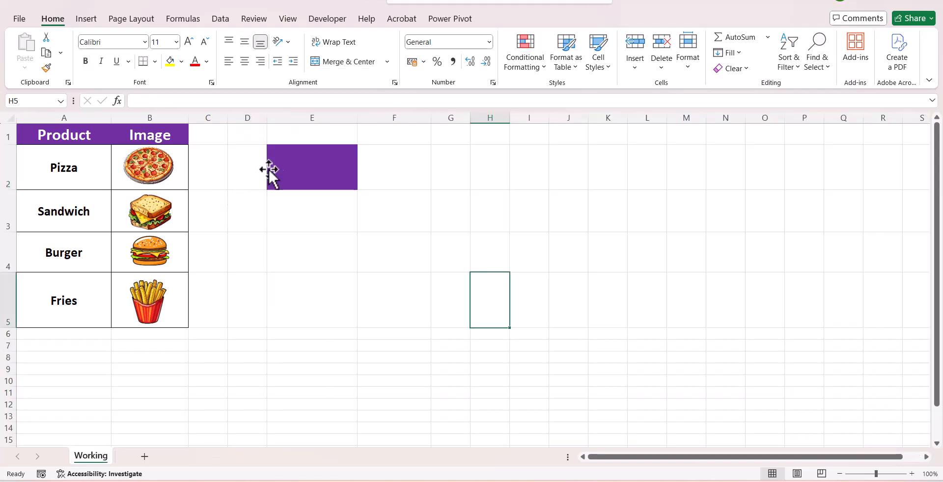
- Add a list data validation to E2 with source =$A$2:$A$5 and choose Sandwich from its dropdown
{"action": "left_click", "coordinate": [273, 172]}
{"action": "key", "text": "alt+d+l"}
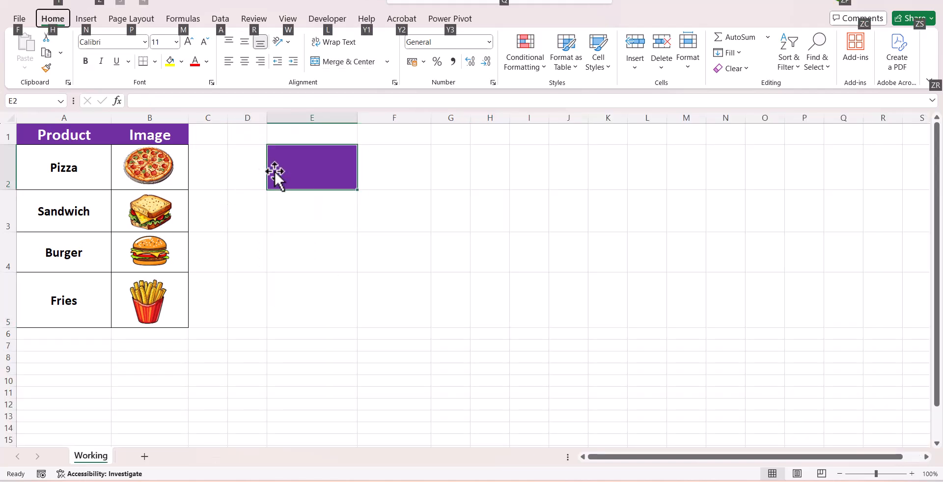
{"action": "left_click", "coordinate": [335, 217]}
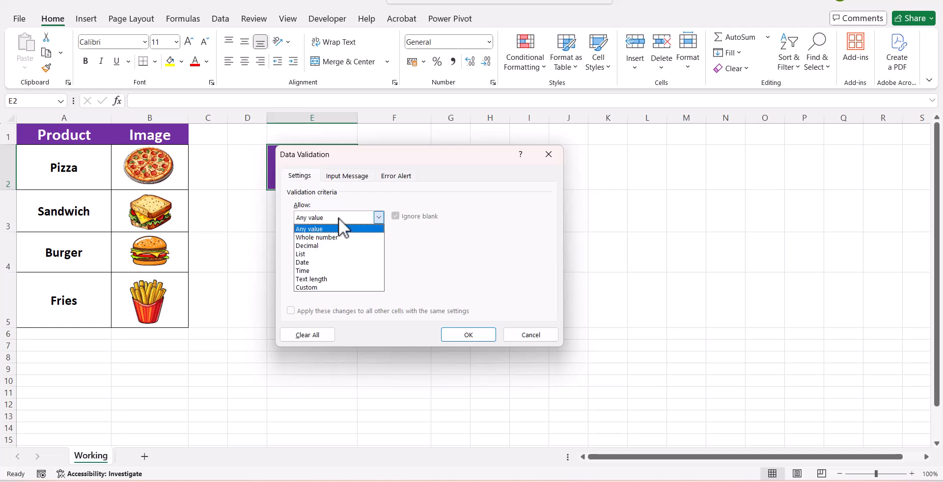
{"action": "left_click", "coordinate": [337, 252]}
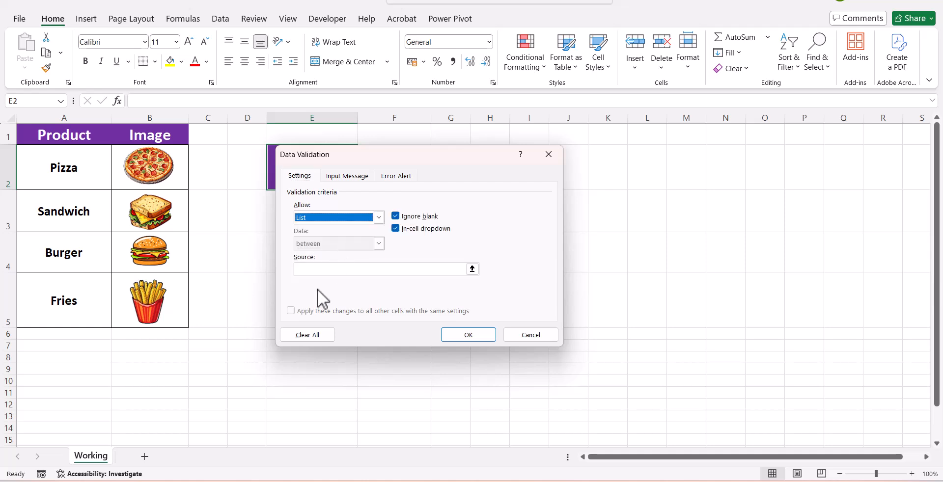
{"action": "left_click", "coordinate": [321, 269]}
{"action": "left_click_drag", "start_coordinate": [69, 185], "coordinate": [73, 319]}
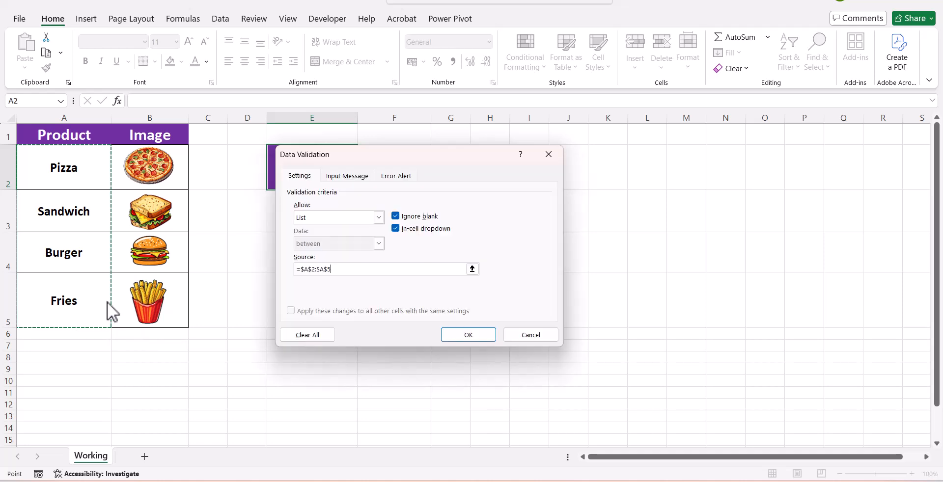
{"action": "left_click", "coordinate": [443, 333]}
{"action": "left_click", "coordinate": [362, 183]}
{"action": "left_click", "coordinate": [352, 203]}
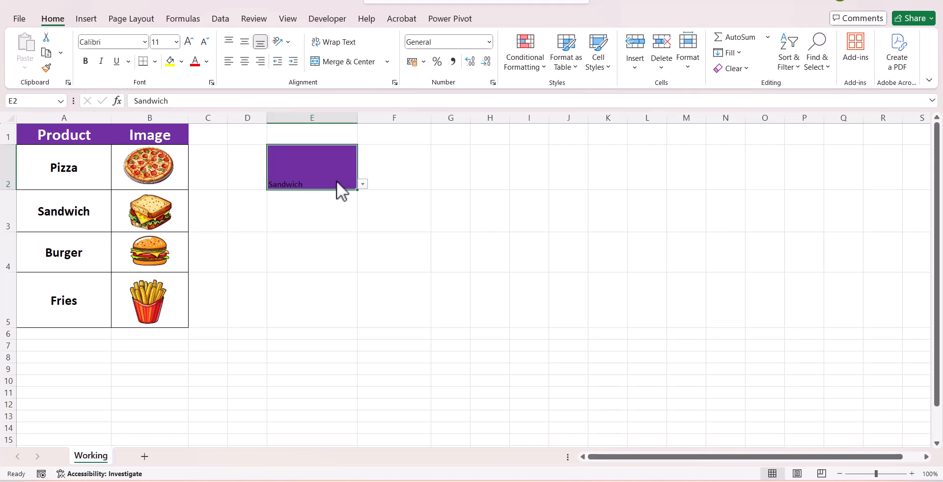
- Format the text in E2 as white, bold, size 22 and vertically centred
{"action": "left_click", "coordinate": [206, 62]}
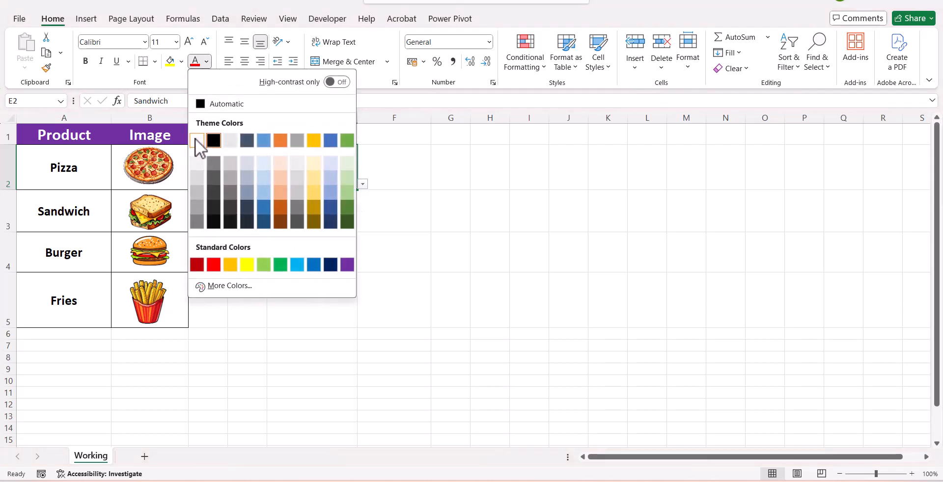
{"action": "left_click", "coordinate": [197, 140]}
{"action": "left_click", "coordinate": [189, 42]}
{"action": "left_click", "coordinate": [188, 41]}
{"action": "left_click", "coordinate": [189, 42]}
{"action": "left_click", "coordinate": [189, 42]}
{"action": "left_click", "coordinate": [188, 41]}
{"action": "left_click", "coordinate": [189, 42]}
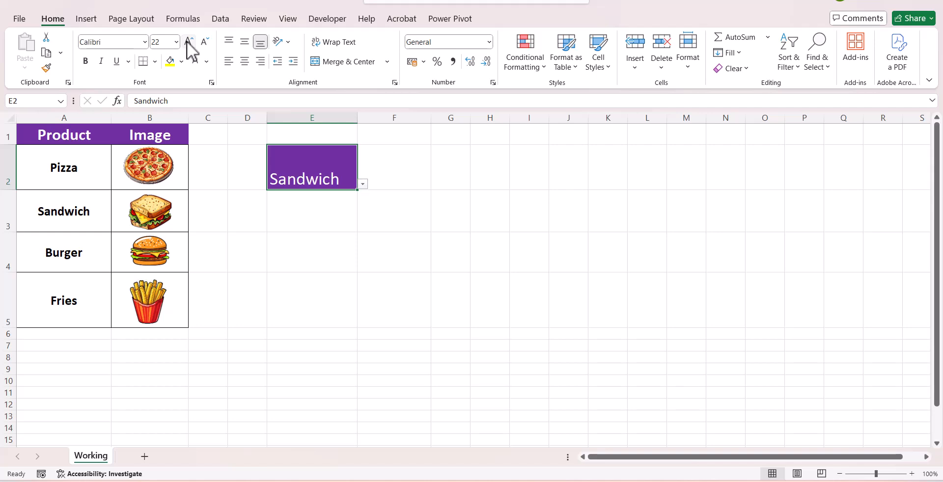
{"action": "left_click", "coordinate": [86, 61]}
{"action": "left_click", "coordinate": [244, 43]}
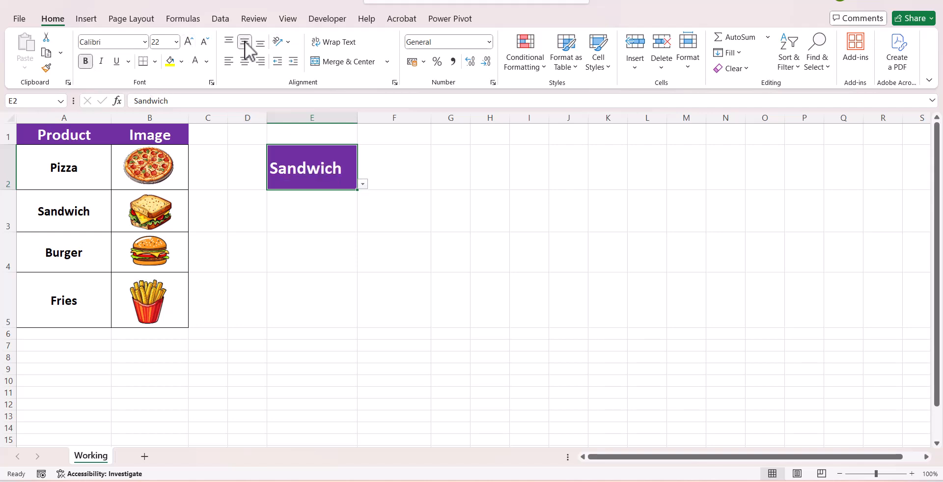
{"action": "left_click", "coordinate": [443, 245]}
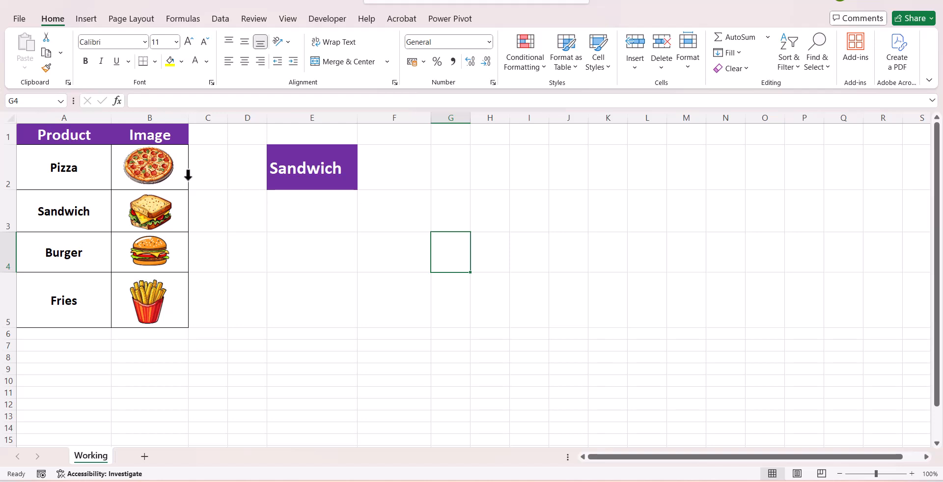
- Copy the pizza image cell B2, paste it as a linked picture, and place it enlarged below E2
{"action": "left_click", "coordinate": [180, 176]}
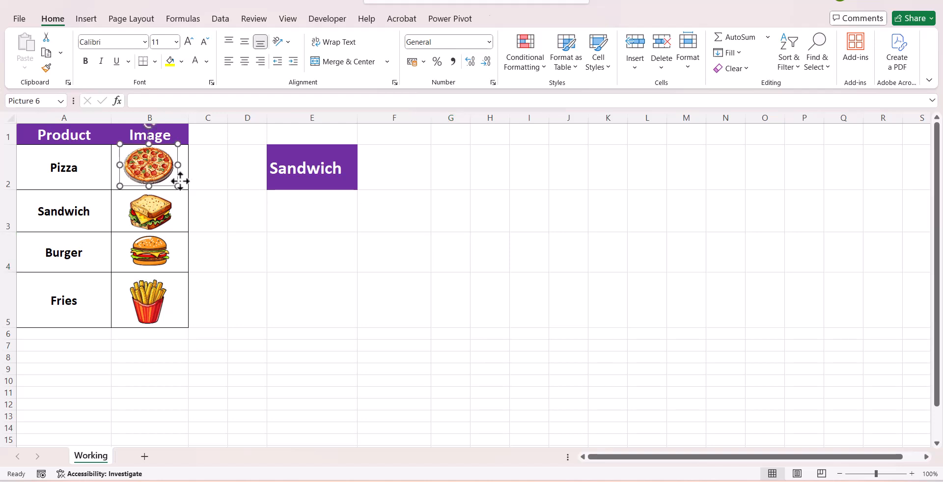
{"action": "left_click", "coordinate": [186, 184]}
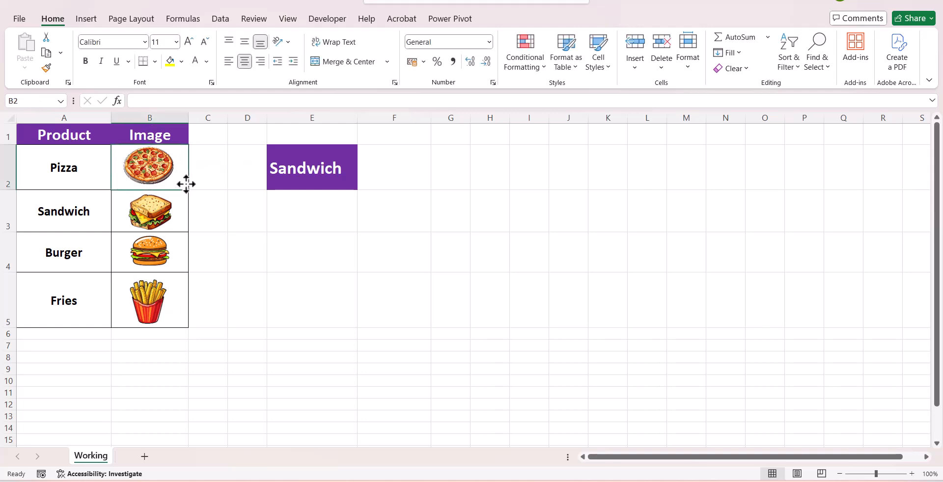
{"action": "key", "text": "ctrl+c"}
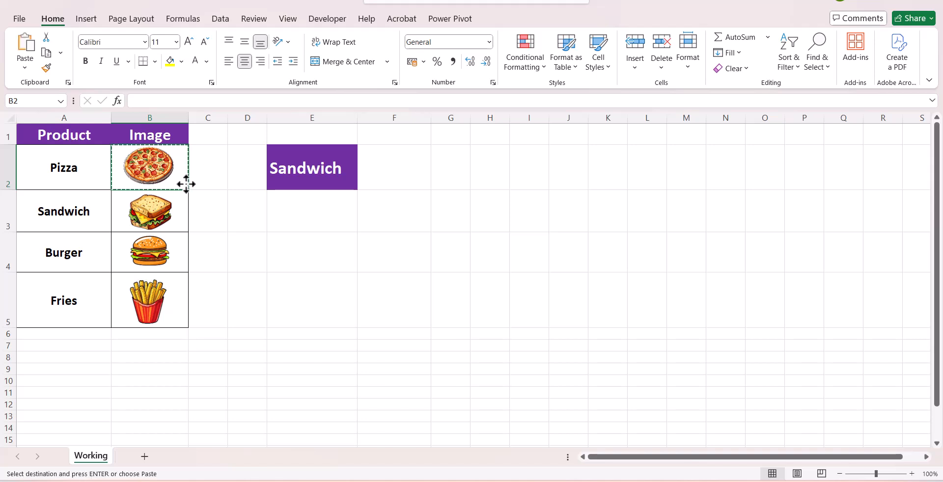
{"action": "left_click", "coordinate": [21, 72]}
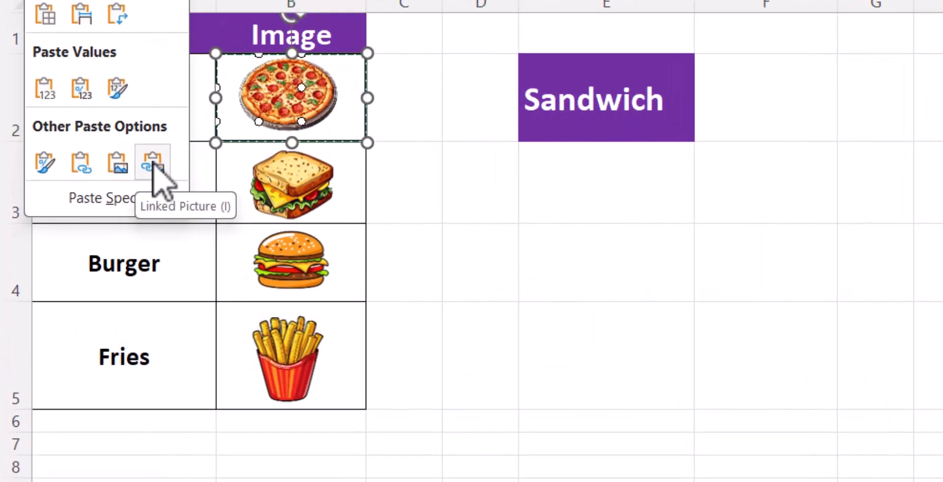
{"action": "left_click", "coordinate": [154, 165]}
{"action": "left_click_drag", "start_coordinate": [316, 101], "coordinate": [669, 263]}
{"action": "left_click_drag", "start_coordinate": [717, 290], "coordinate": [688, 389]}
{"action": "left_click", "coordinate": [942, 333]}
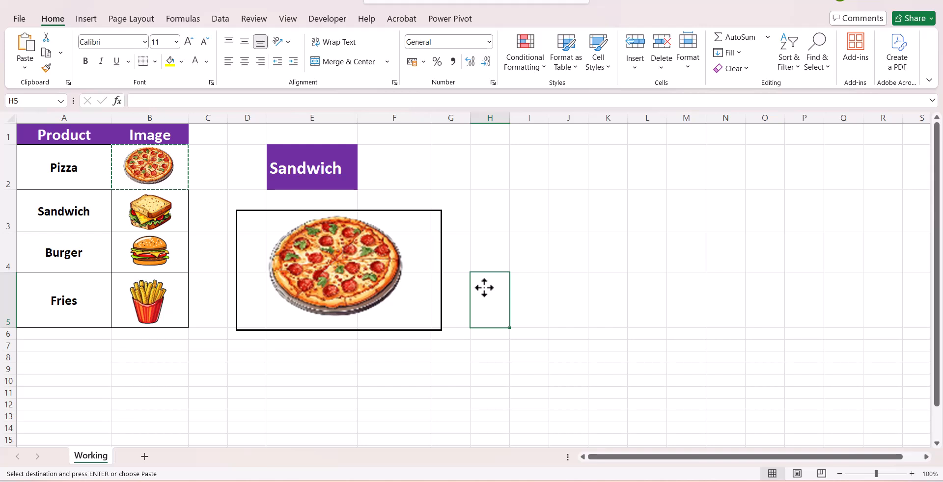
- Start an INDEX formula in E8 with the absolute image range $B$2:$B$5 as the array
{"action": "left_click", "coordinate": [299, 355]}
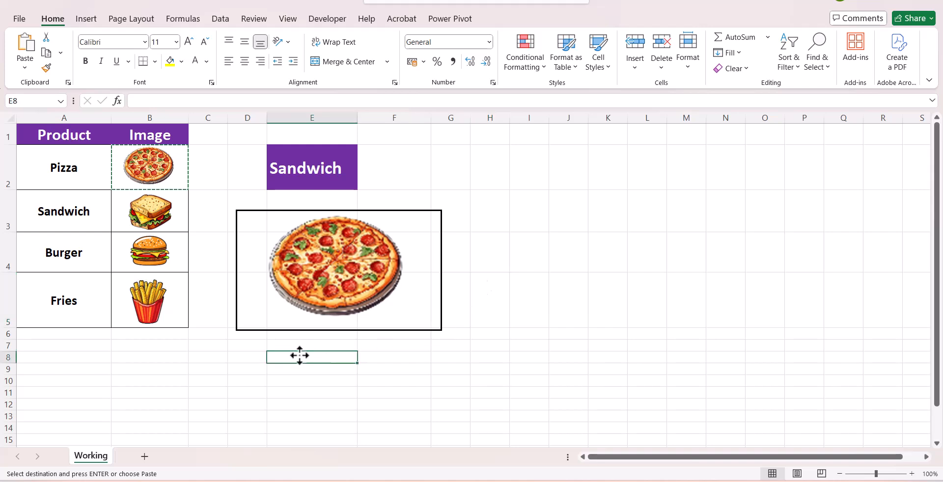
{"action": "type", "text": "=in"}
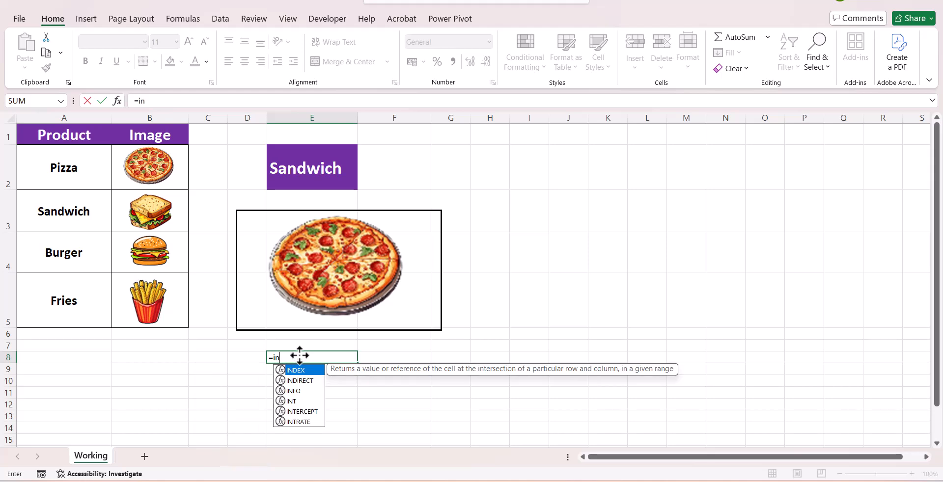
{"action": "key", "text": "Tab"}
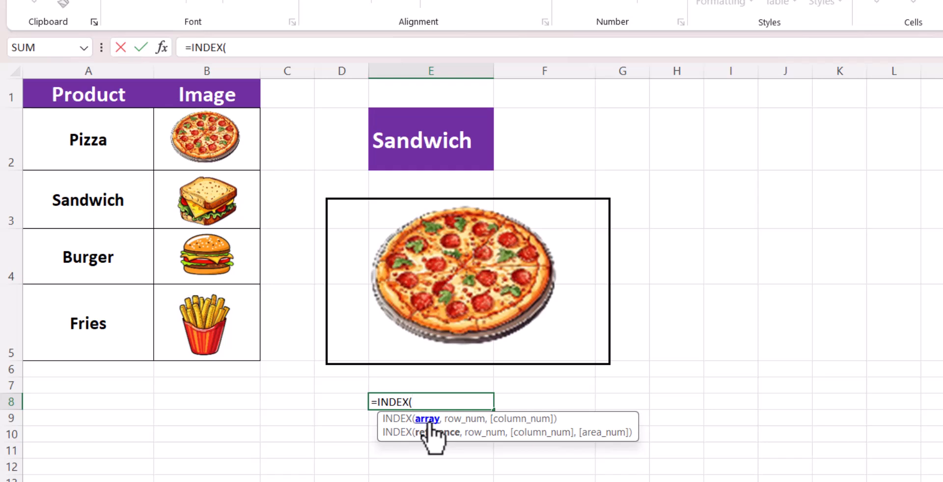
{"action": "left_click", "coordinate": [248, 118]}
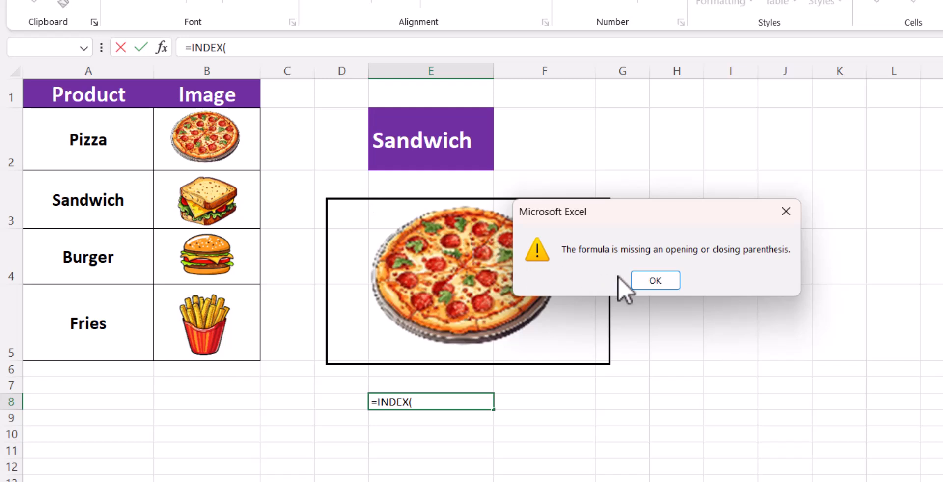
{"action": "left_click", "coordinate": [639, 279]}
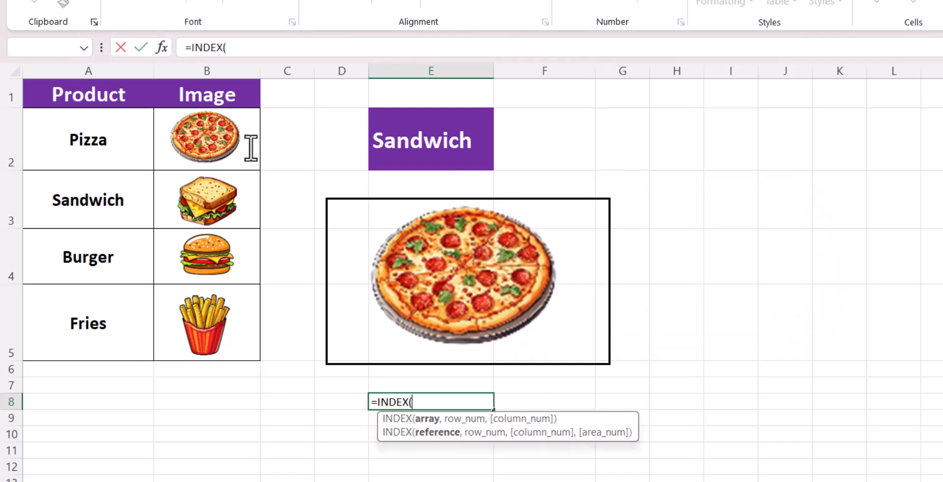
{"action": "left_click_drag", "start_coordinate": [248, 349], "coordinate": [237, 146]}
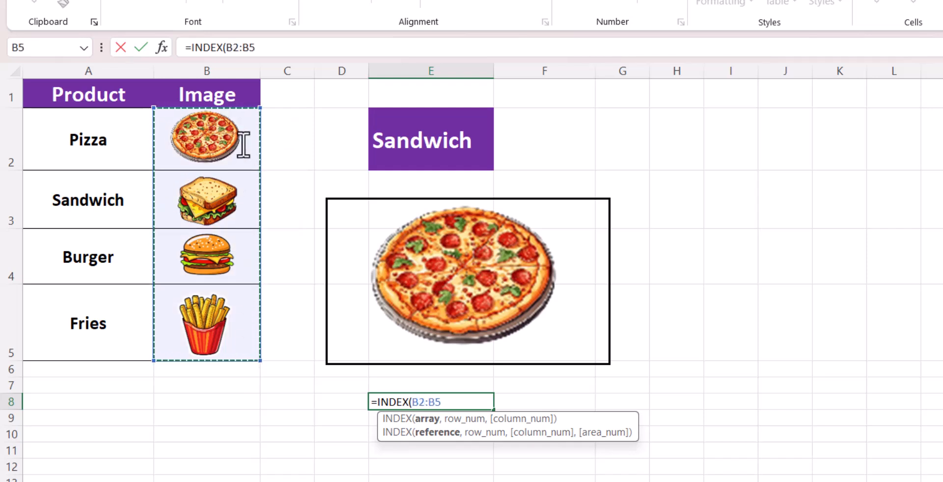
{"action": "key", "text": "F4"}
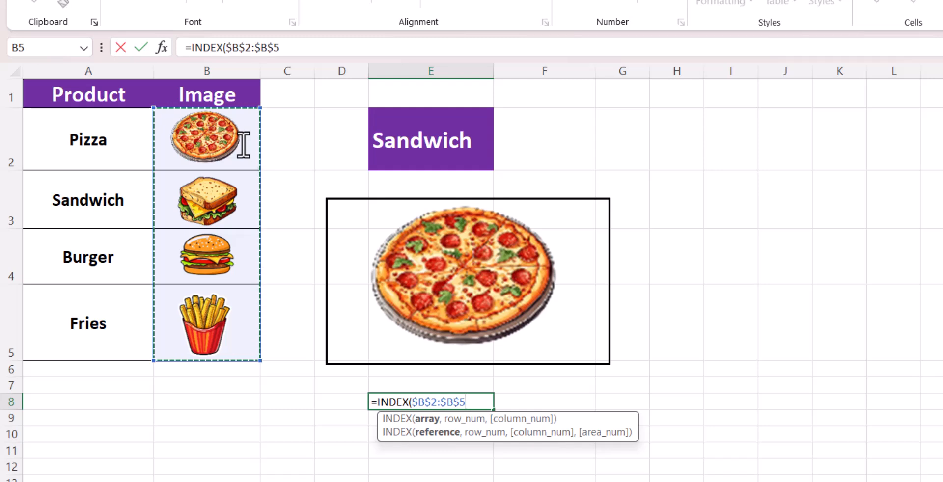
- Complete the E8 formula with MATCH($E$2,$A$2:$A$5,0) as the INDEX row number
{"action": "type", "text": ",m"}
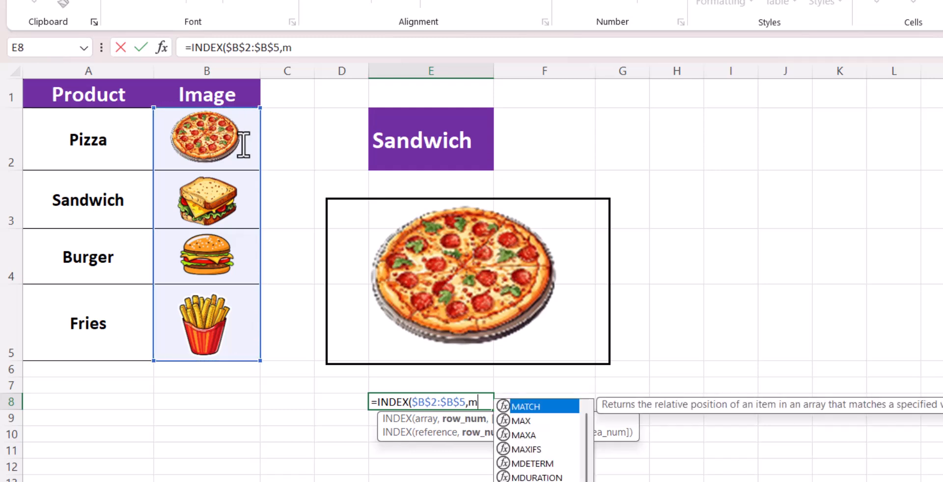
{"action": "type", "text": "atch"}
{"action": "key", "text": "Tab"}
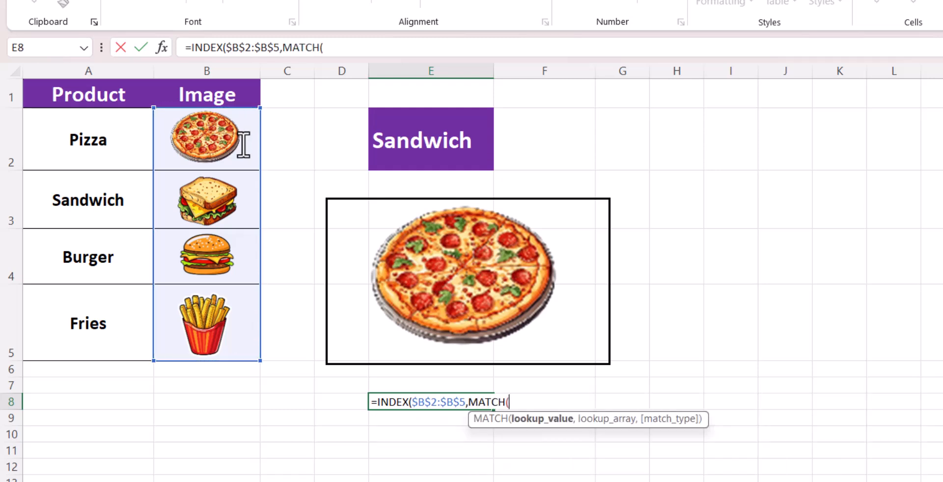
{"action": "left_click", "coordinate": [397, 150]}
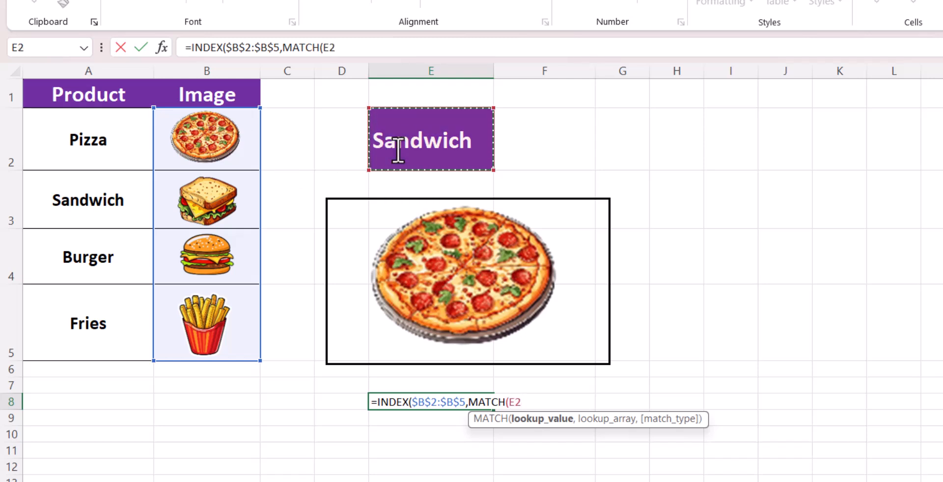
{"action": "key", "text": "F4"}
{"action": "type", "text": ","}
{"action": "left_click_drag", "start_coordinate": [98, 142], "coordinate": [103, 331]}
{"action": "key", "text": "F4"}
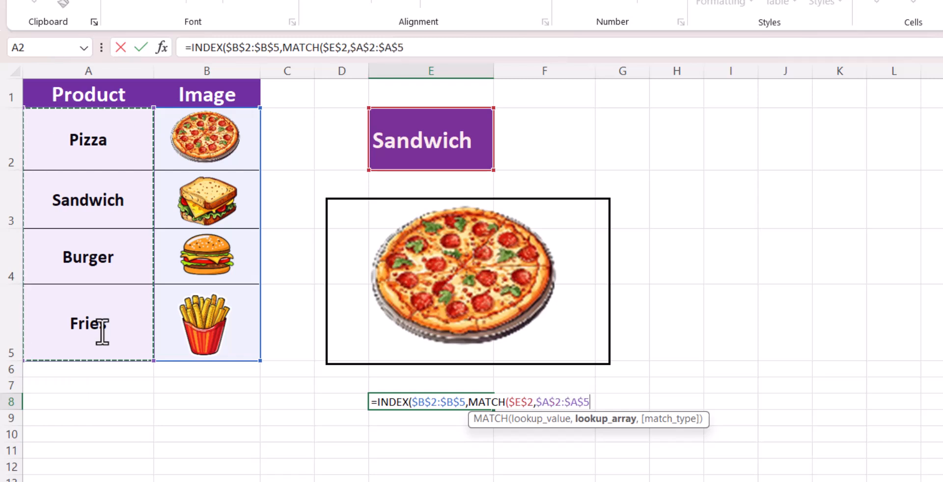
{"action": "type", "text": ",0"}
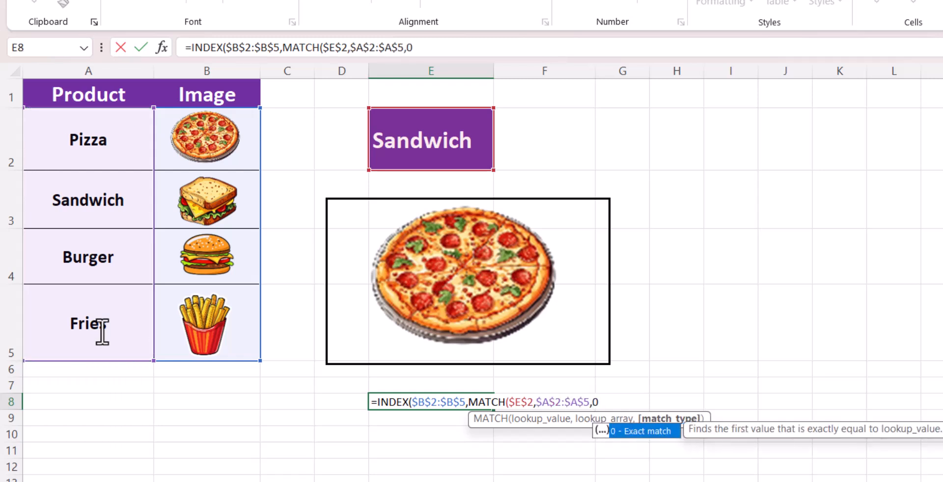
{"action": "type", "text": ")"}
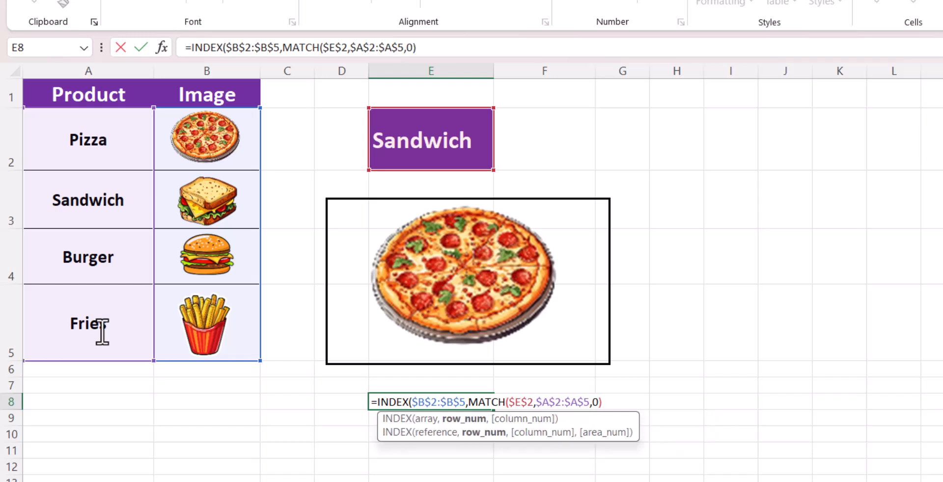
{"action": "type", "text": ")"}
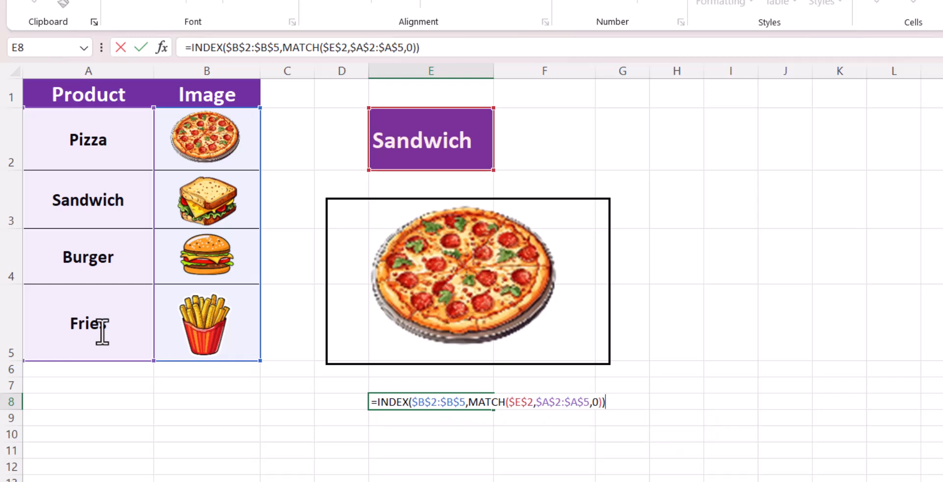
{"action": "key", "text": "Return"}
- Copy the full INDEX/MATCH formula text from E8, leaving the cell unedited
{"action": "left_click", "coordinate": [437, 407]}
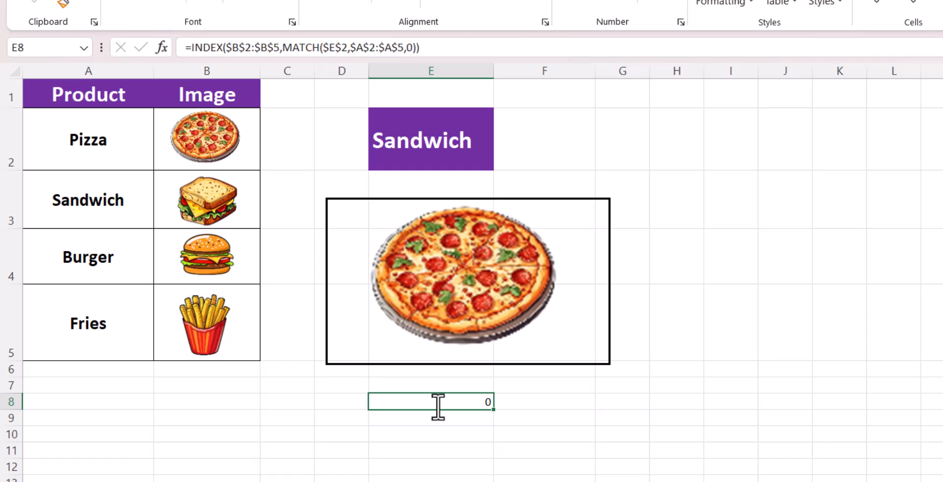
{"action": "left_click", "coordinate": [455, 45]}
{"action": "left_click_drag", "start_coordinate": [456, 45], "coordinate": [104, 45]}
{"action": "key", "text": "ctrl+c"}
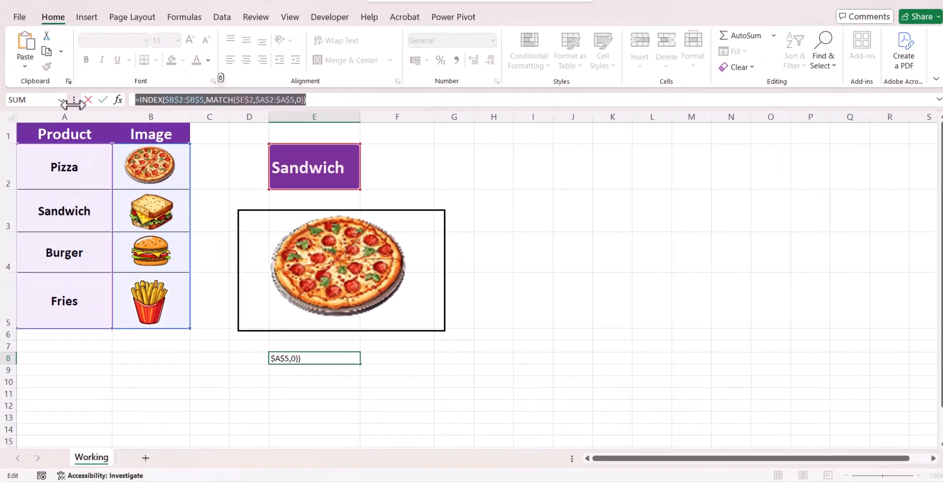
{"action": "key", "text": "Escape"}
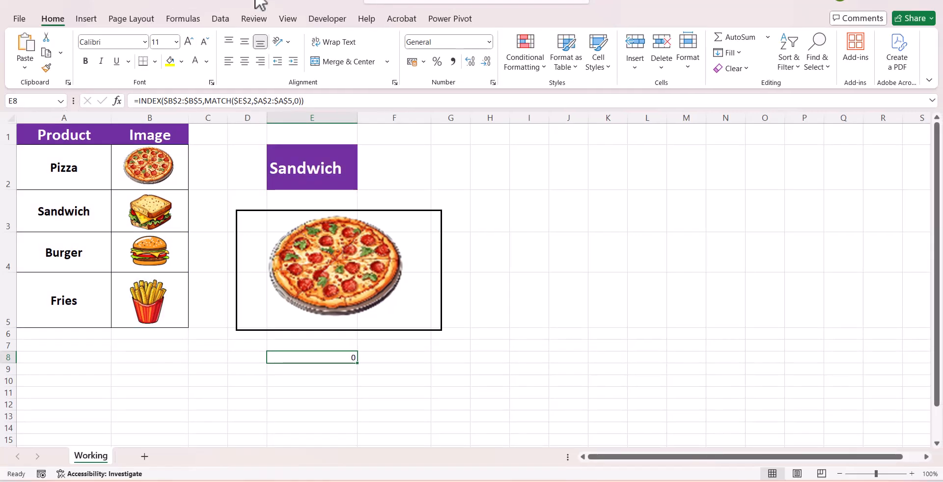
- Define a workbook-scoped name SearchPic that refers to the copied formula =INDEX($B$2:$B$5,MATCH($E$2,$A$2:$A$5,0))
{"action": "left_click", "coordinate": [184, 18]}
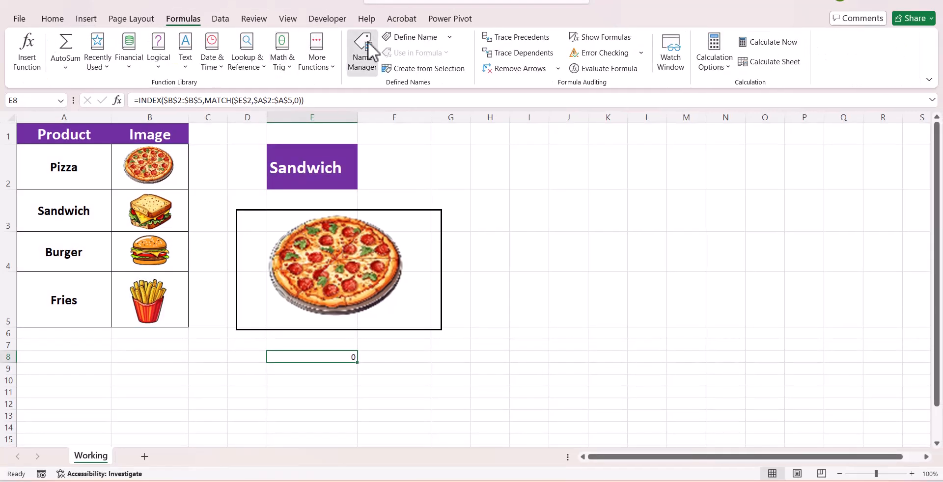
{"action": "left_click", "coordinate": [369, 49]}
{"action": "left_click", "coordinate": [292, 143]}
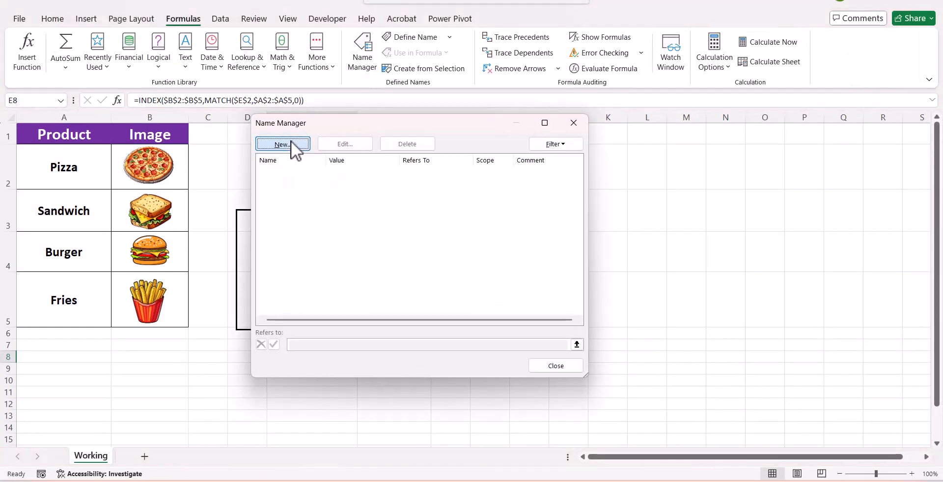
{"action": "left_click_drag", "start_coordinate": [422, 294], "coordinate": [344, 289]}
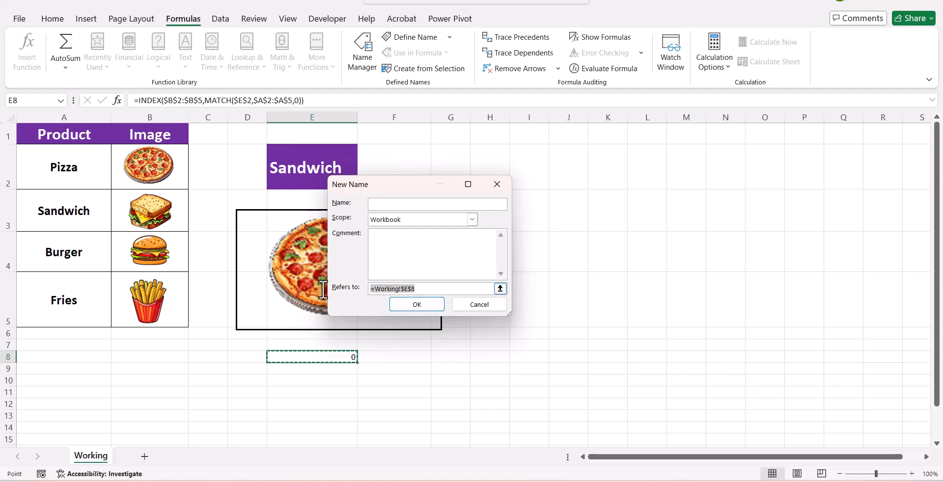
{"action": "key", "text": "BackSpace"}
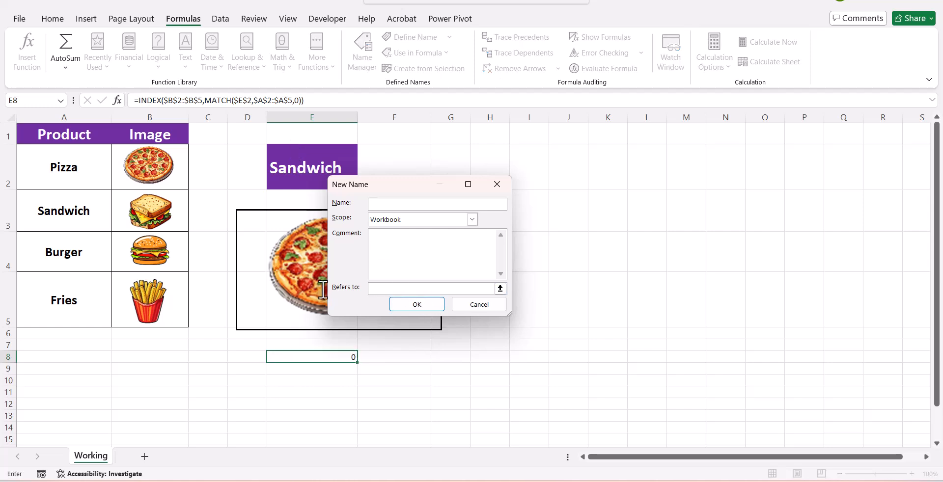
{"action": "key", "text": "ctrl+v"}
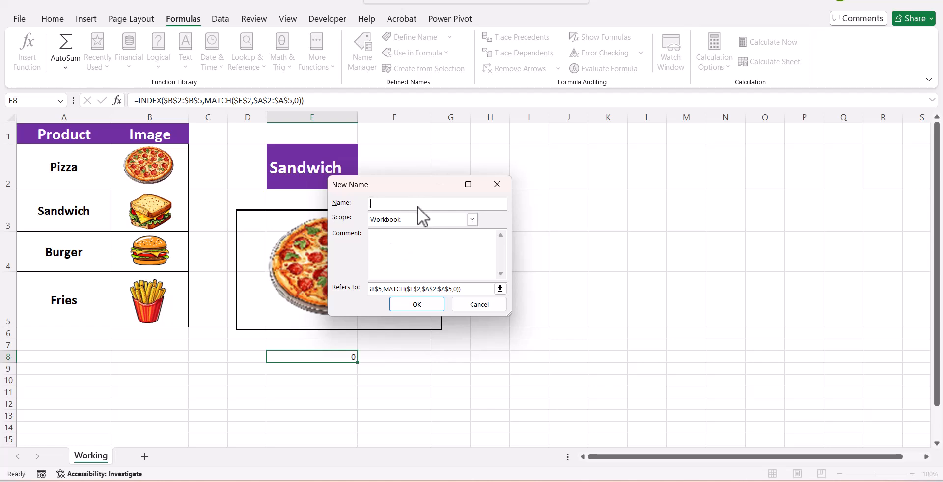
{"action": "type", "text": "SearchPi"}
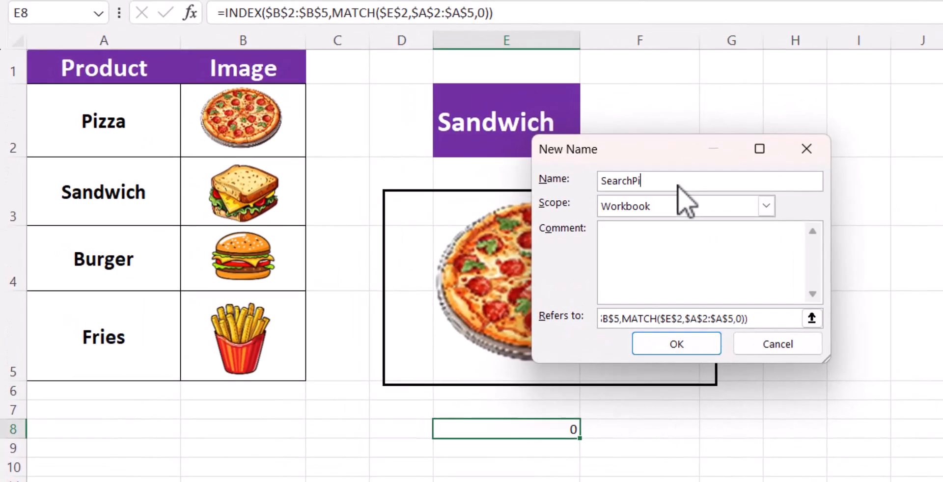
{"action": "left_click", "coordinate": [680, 342]}
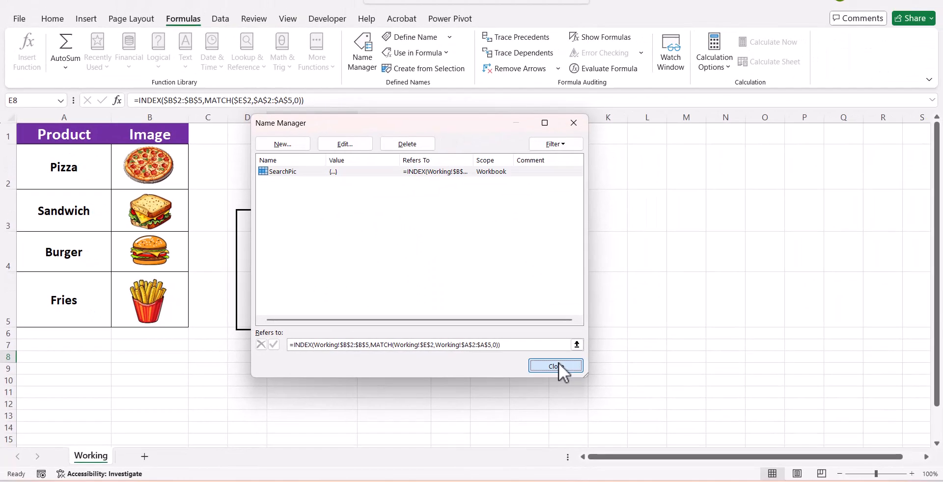
{"action": "left_click", "coordinate": [873, 437]}
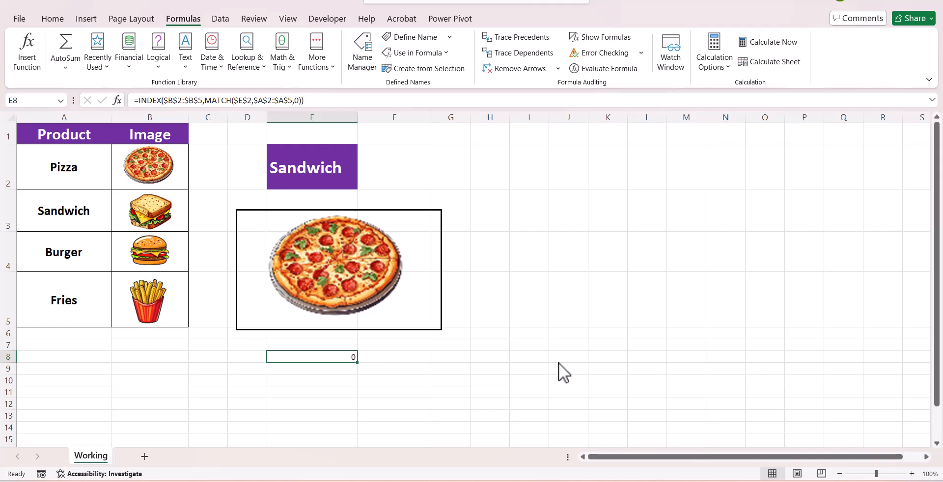
- Replace the cell reference of the linked picture below E2 with =SearchPic and deselect the picture
{"action": "left_click", "coordinate": [408, 330]}
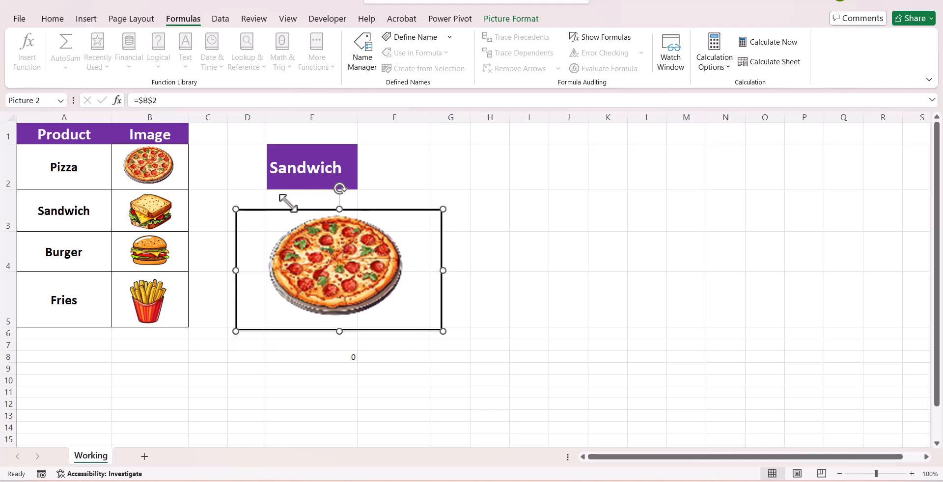
{"action": "left_click_drag", "start_coordinate": [140, 100], "coordinate": [187, 94]}
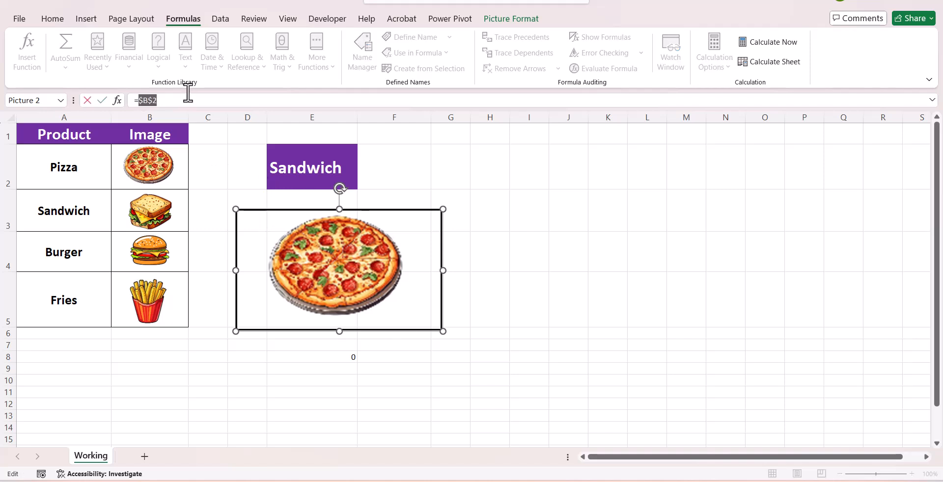
{"action": "key", "text": "BackSpace"}
{"action": "type", "text": "se"}
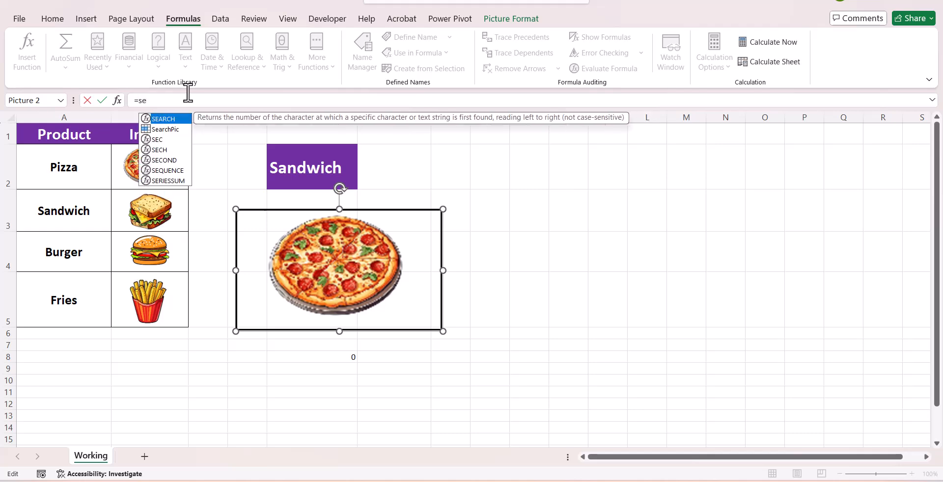
{"action": "key", "text": "Down"}
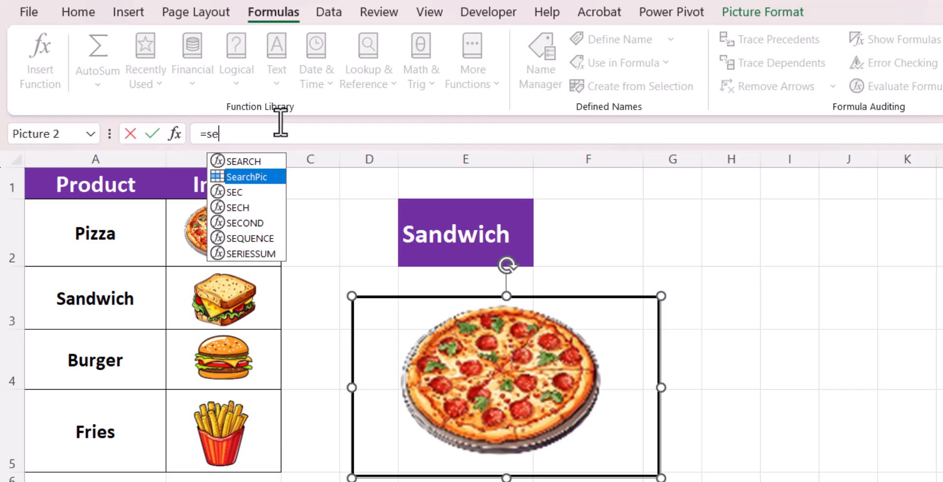
{"action": "key", "text": "Tab"}
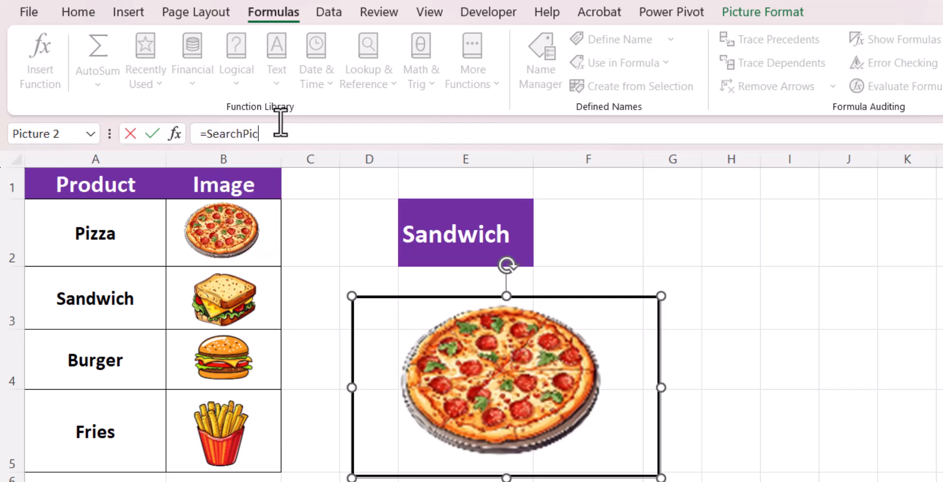
{"action": "key", "text": "Return"}
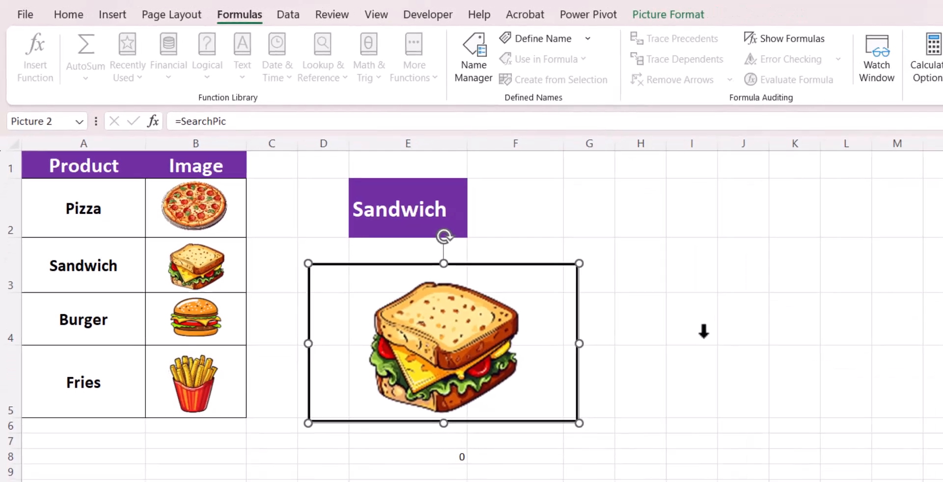
{"action": "left_click", "coordinate": [801, 374]}
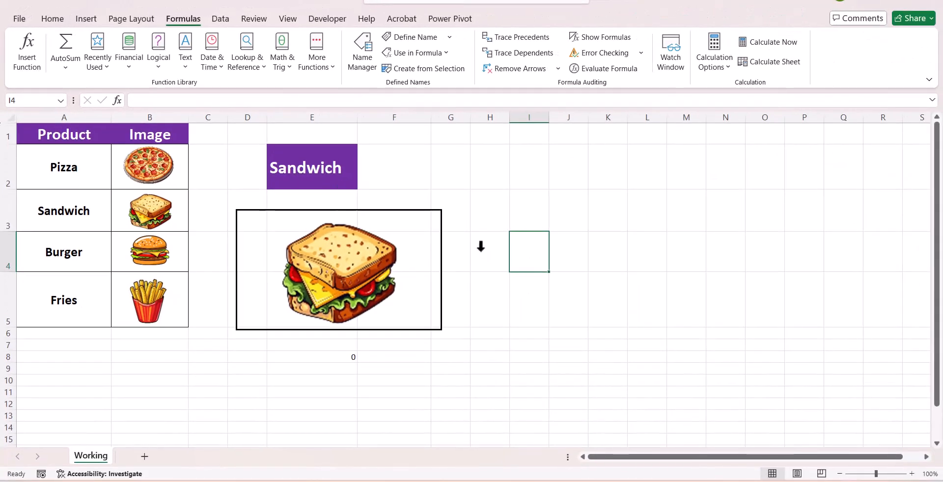
- Test the picture lookup by choosing Burger, Pizza and finally Fries as the product in E2
{"action": "left_click", "coordinate": [327, 171]}
{"action": "left_click", "coordinate": [362, 185]}
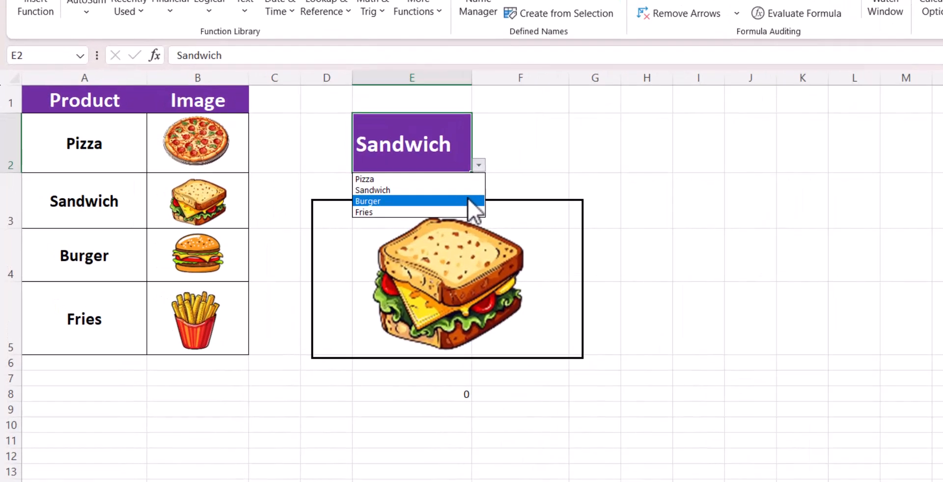
{"action": "left_click", "coordinate": [361, 210]}
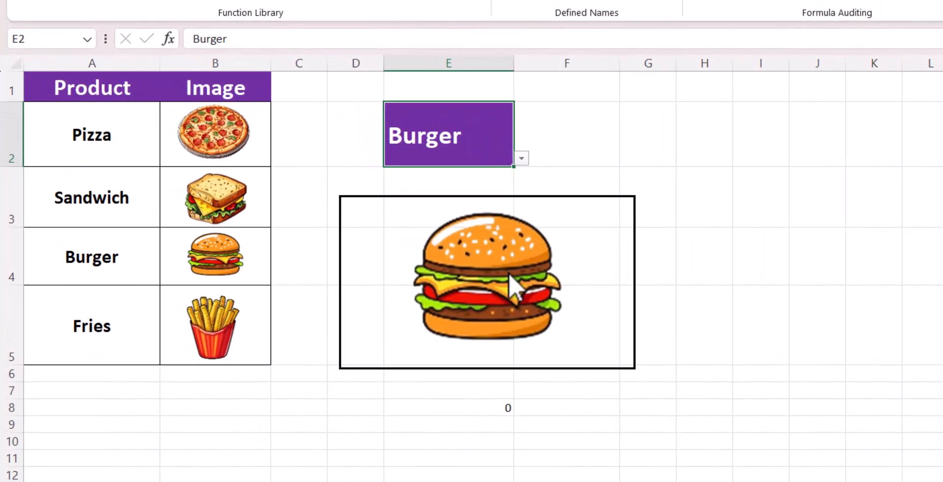
{"action": "left_click", "coordinate": [521, 159]}
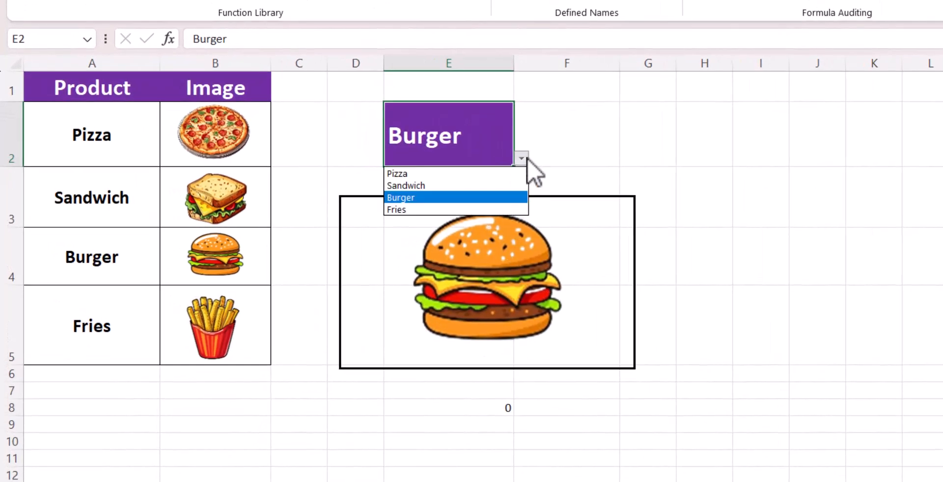
{"action": "left_click", "coordinate": [503, 174]}
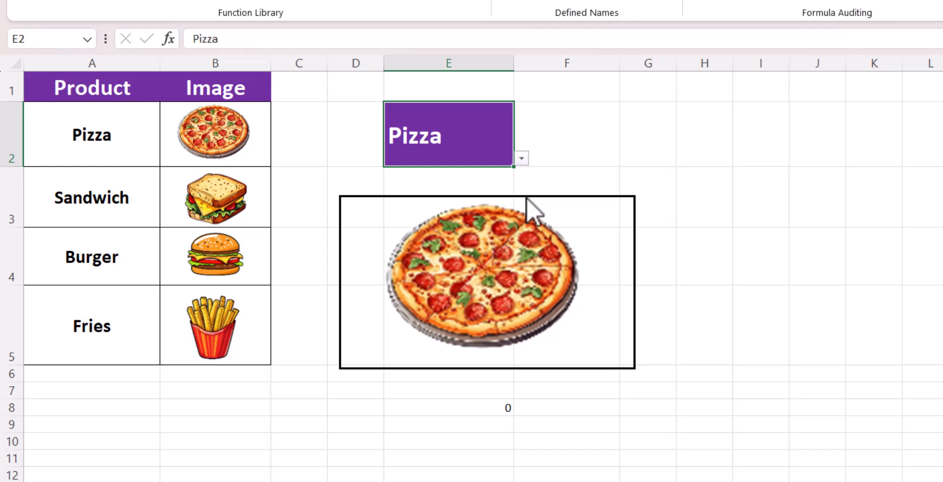
{"action": "left_click", "coordinate": [521, 159]}
{"action": "left_click", "coordinate": [488, 208]}
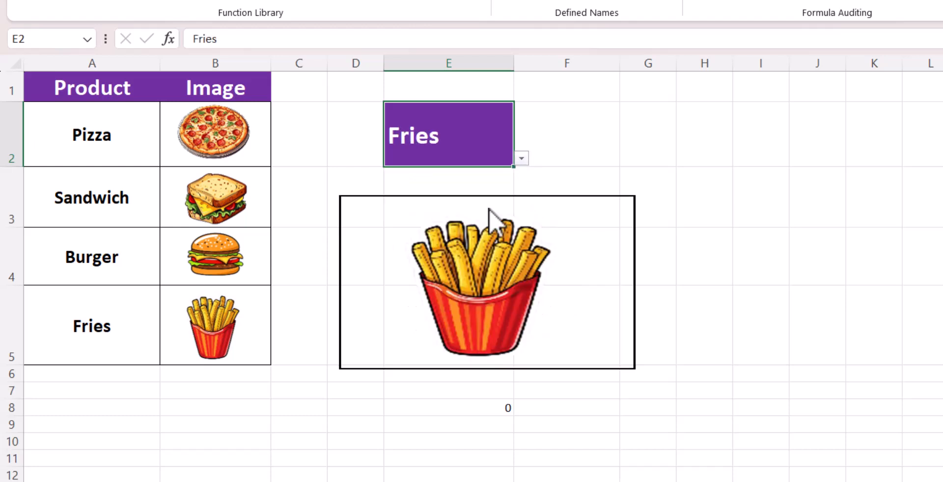